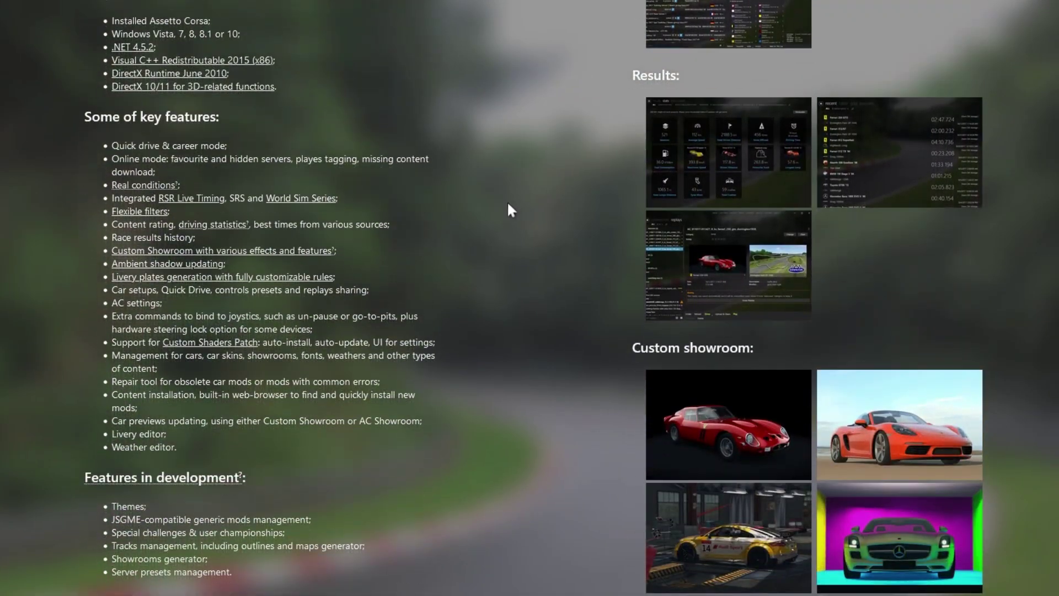
Review the key features and the rest of the Content Manager web page
scroll(508, 203, "down", 5)
left_click(336, 318)
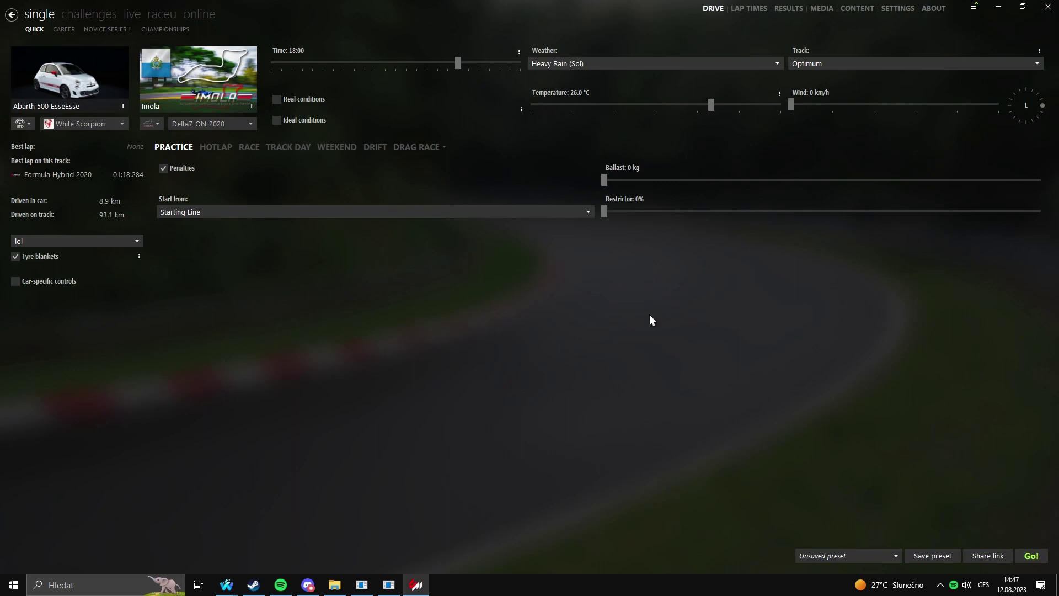
Reinstall the missing Custom Shaders Patch configs from the Content Manager settings
left_click(899, 8)
left_click(199, 31)
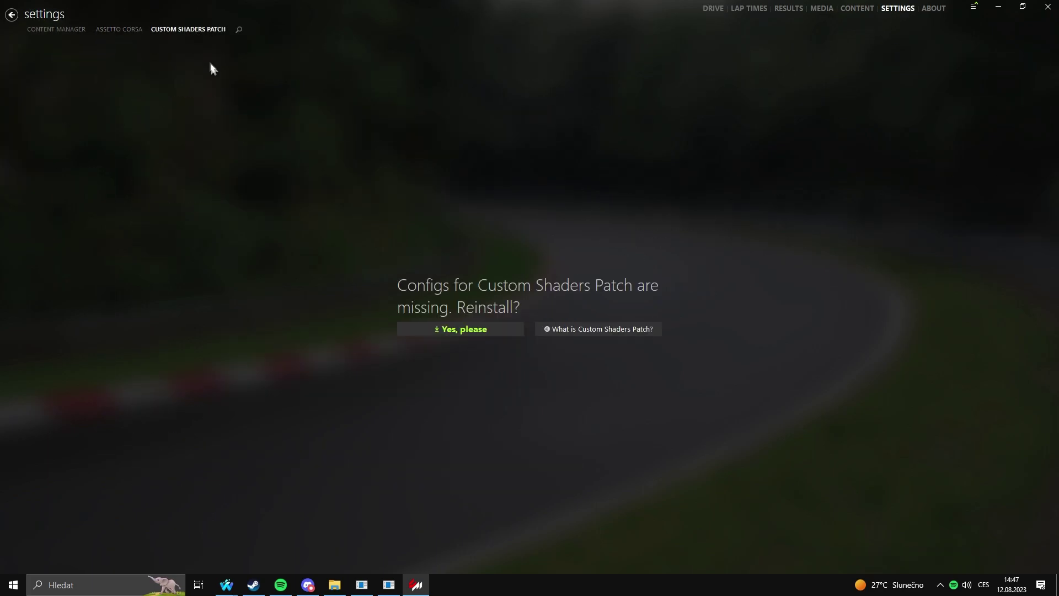
left_click(470, 327)
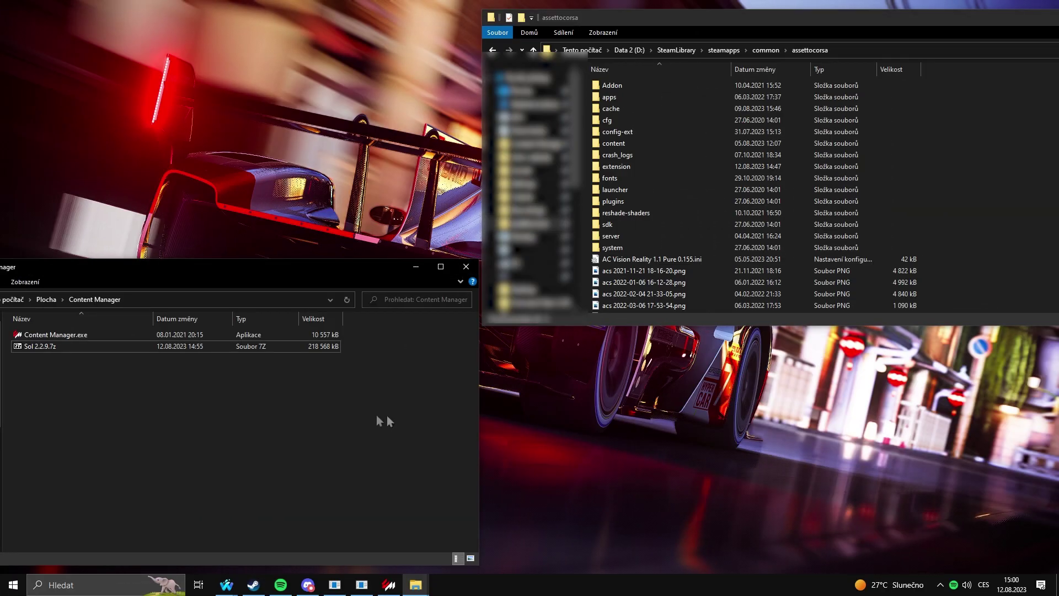
Open Sol 2.2.9.7z and copy the contents of its Sol 2.2.9 folder into the assettocorsa game folder
double_click(95, 346)
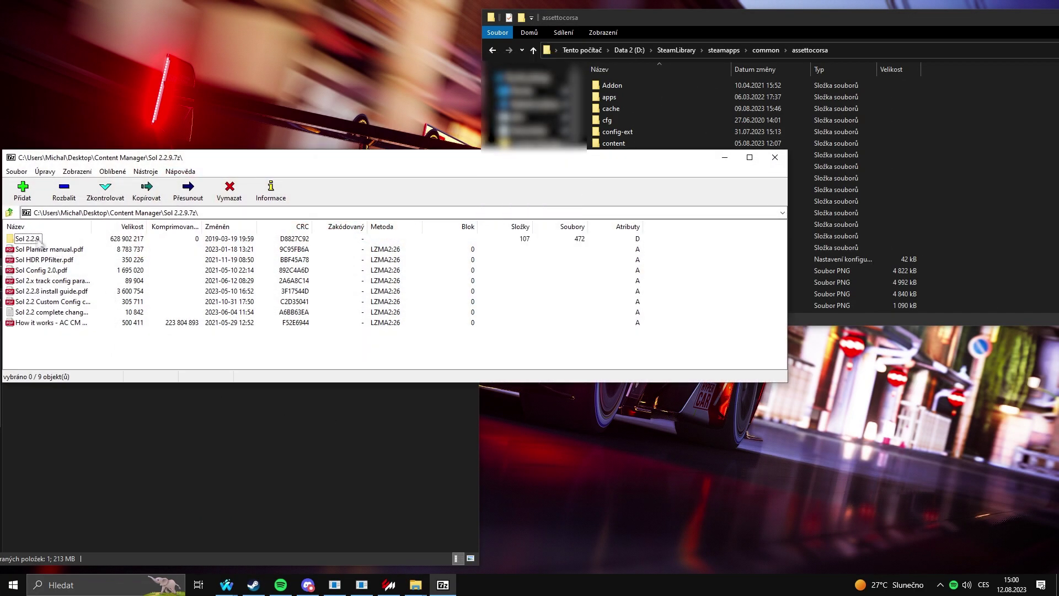
double_click(40, 243)
left_click_drag(659, 269, 906, 142)
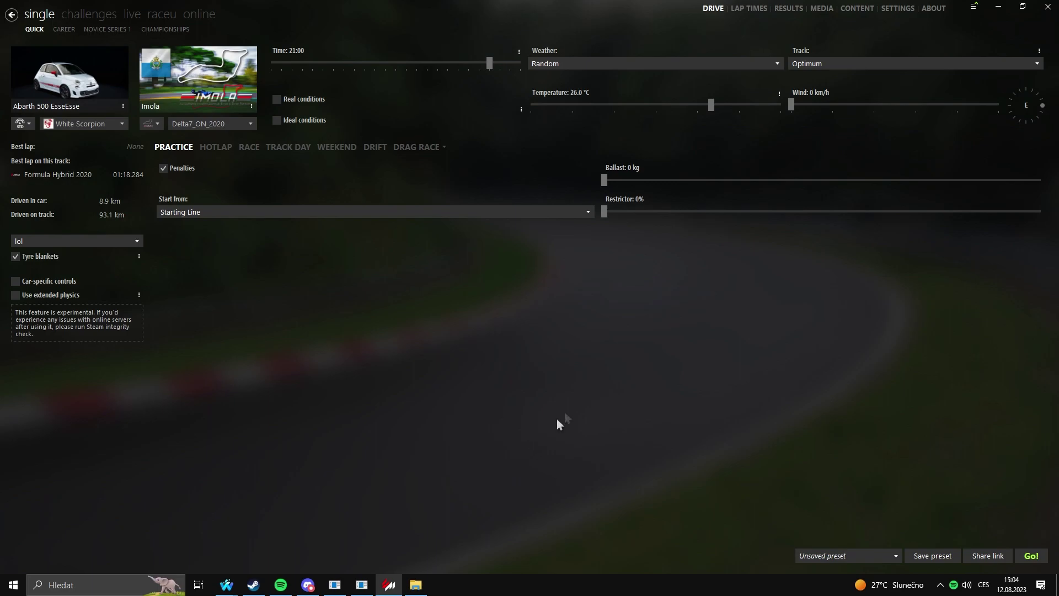
Open the Python apps page of the Assetto Corsa settings in Content Manager
left_click(910, 11)
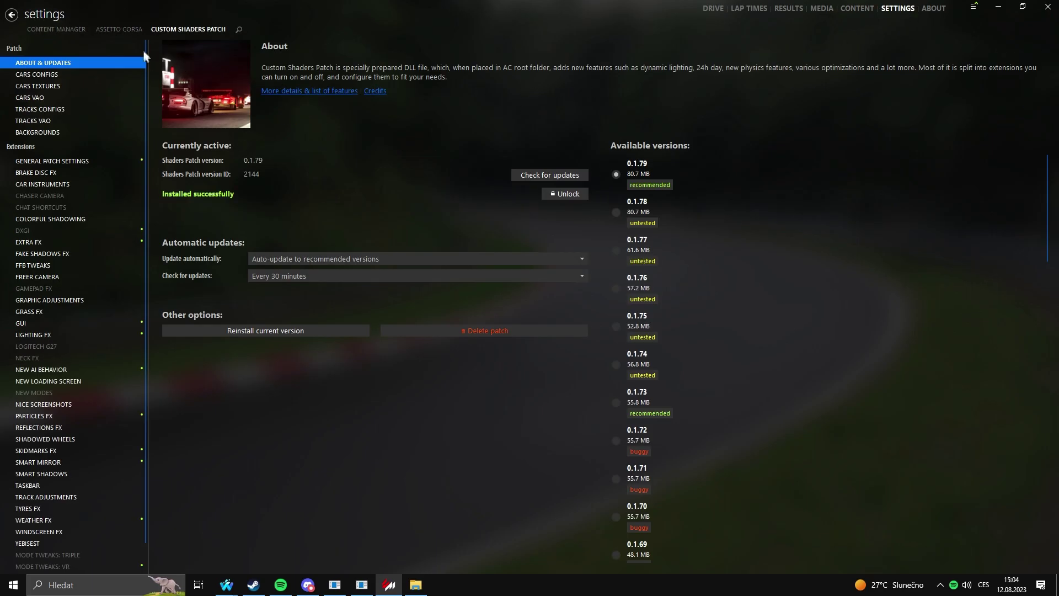
left_click(120, 28)
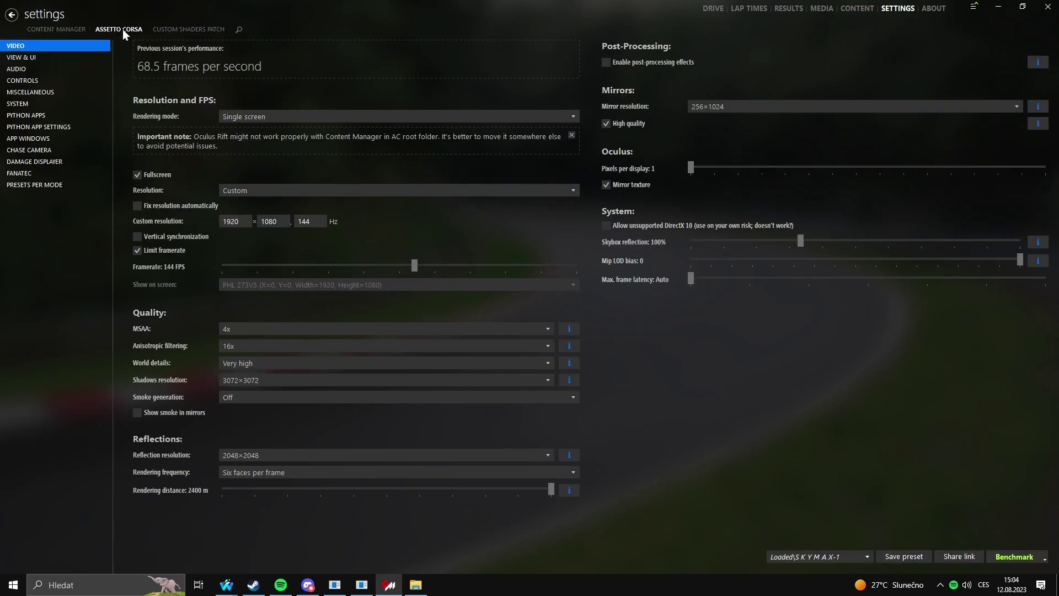
left_click(35, 115)
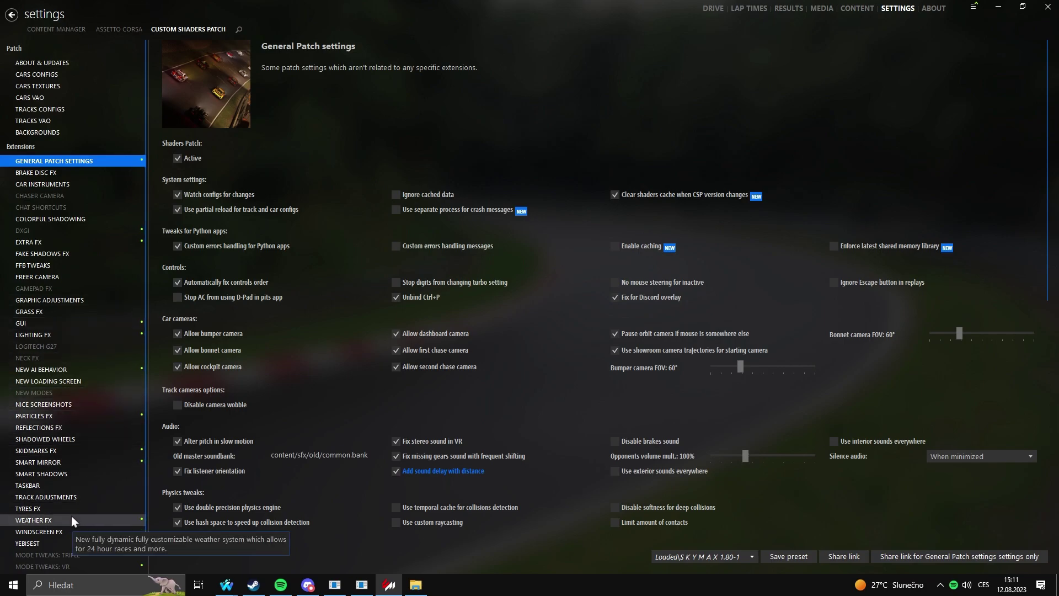
Set the weather script of the Weather FX extension to Sol v2.2.9
left_click(71, 520)
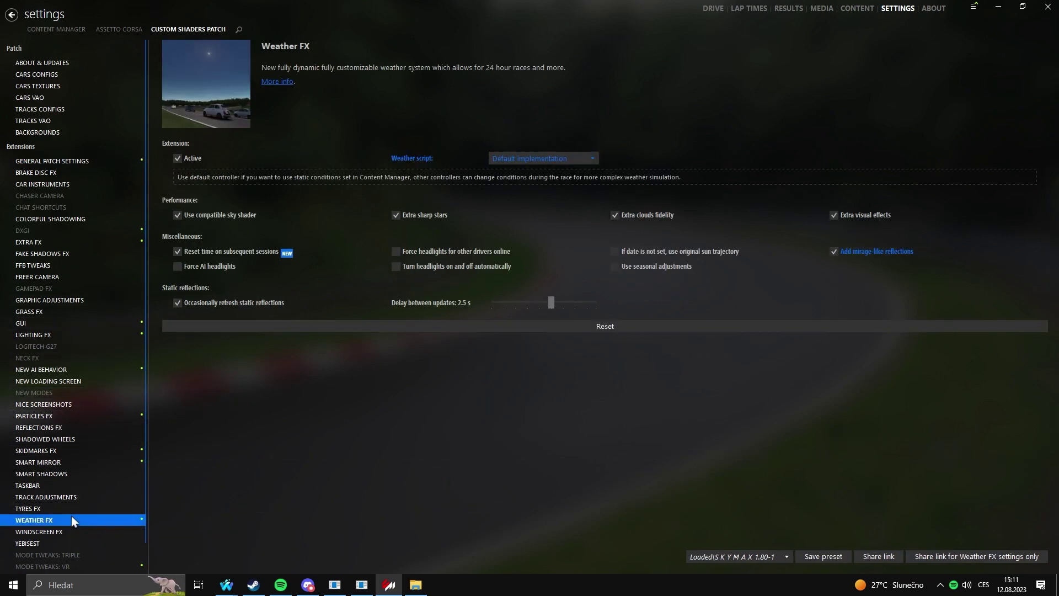
left_click(498, 157)
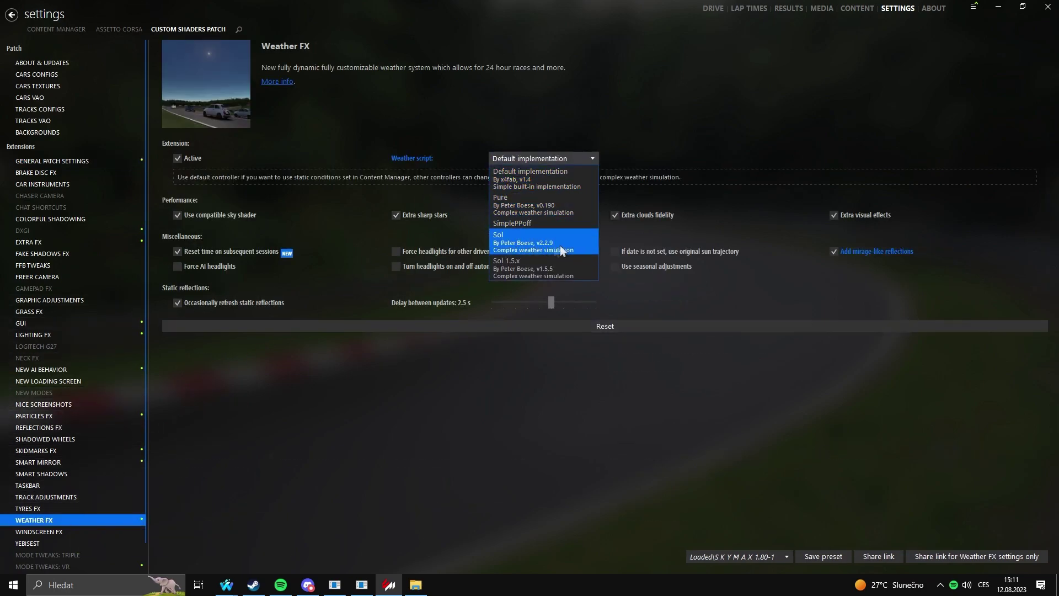
left_click(535, 246)
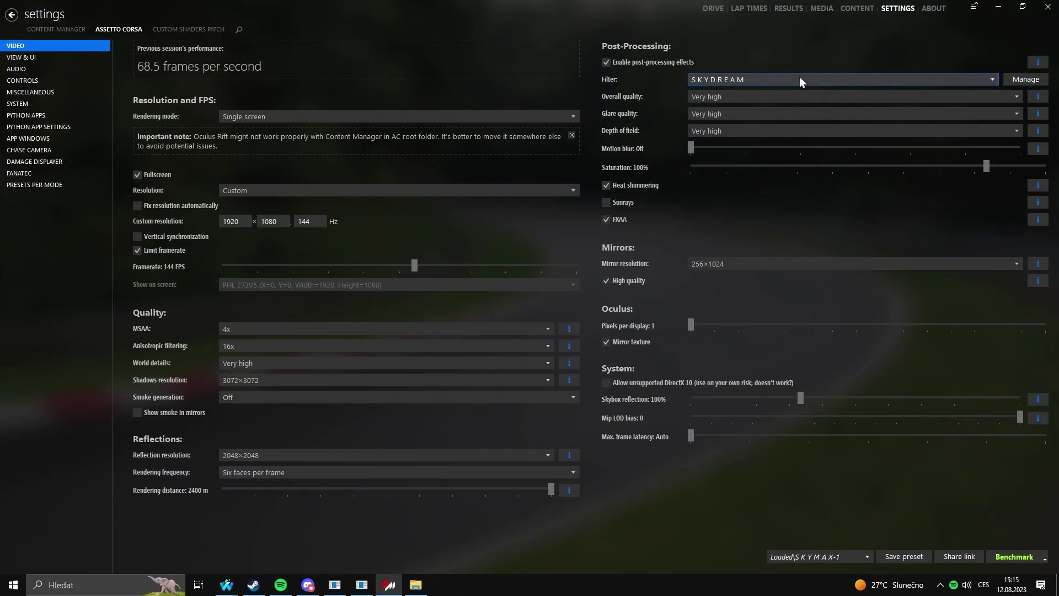
Look through the post-processing filters available in the Assetto Corsa video settings
left_click(800, 77)
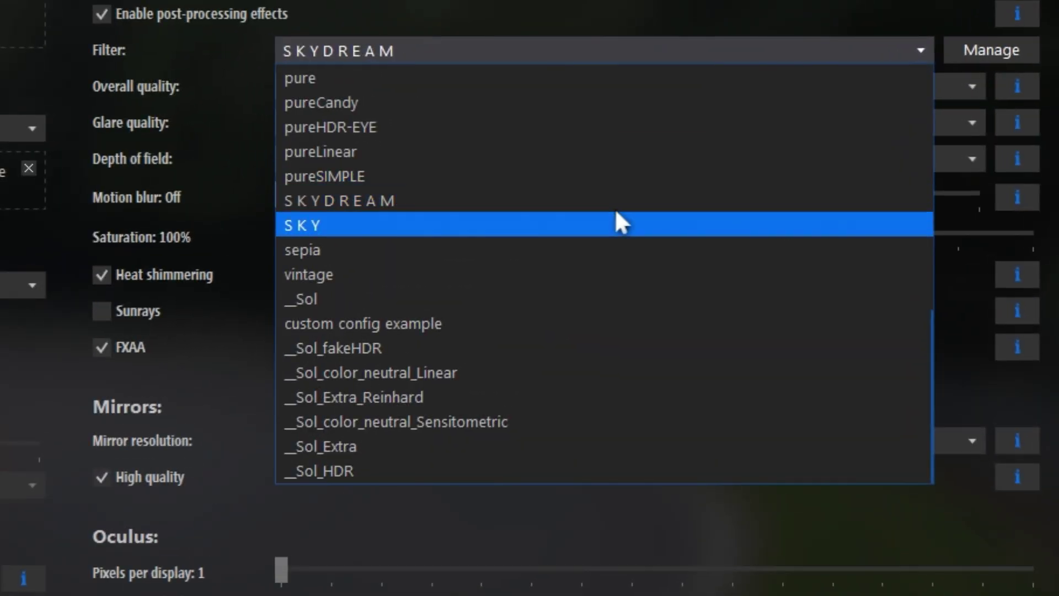
scroll(585, 276, "up", 4)
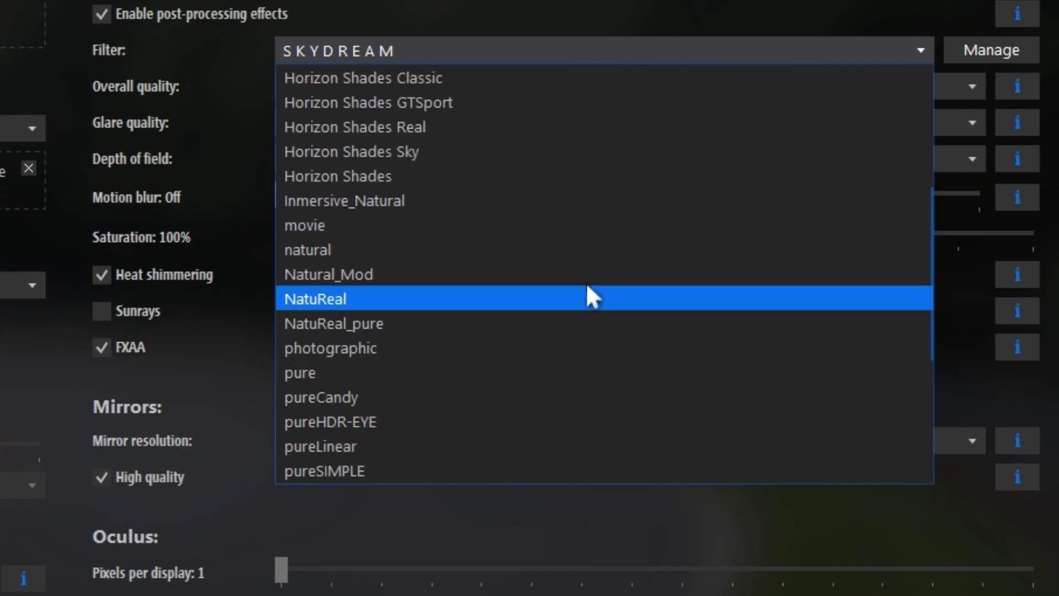
scroll(589, 284, "up", 5)
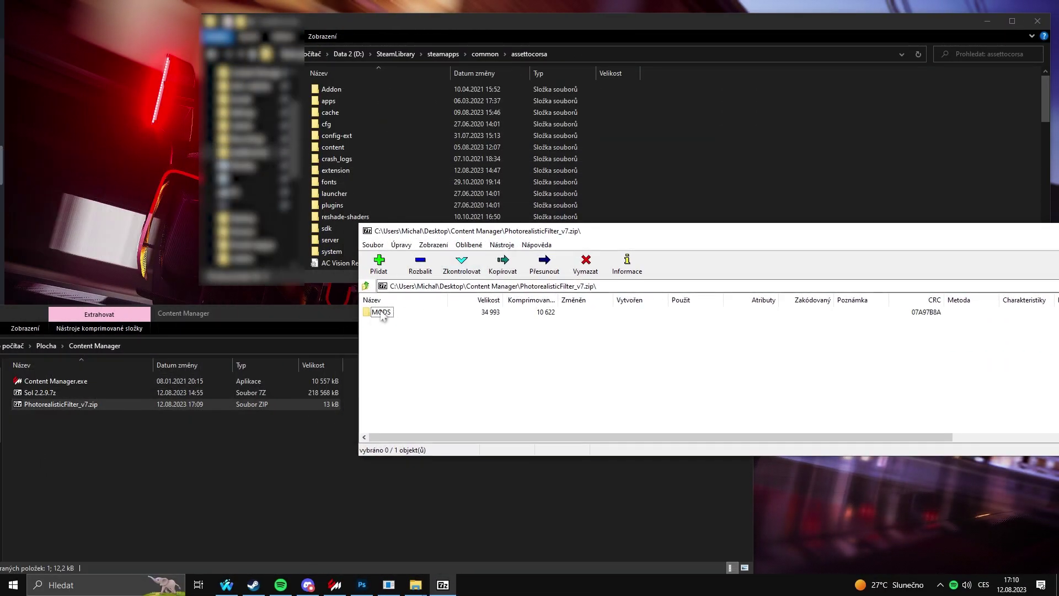
Copy the system folder from MODS\Photorealistic Filter in PhotorealisticFilter_v7.zip into the assettocorsa folder, and open the game's system folder
double_click(382, 312)
double_click(388, 313)
left_click_drag(390, 317, 725, 151)
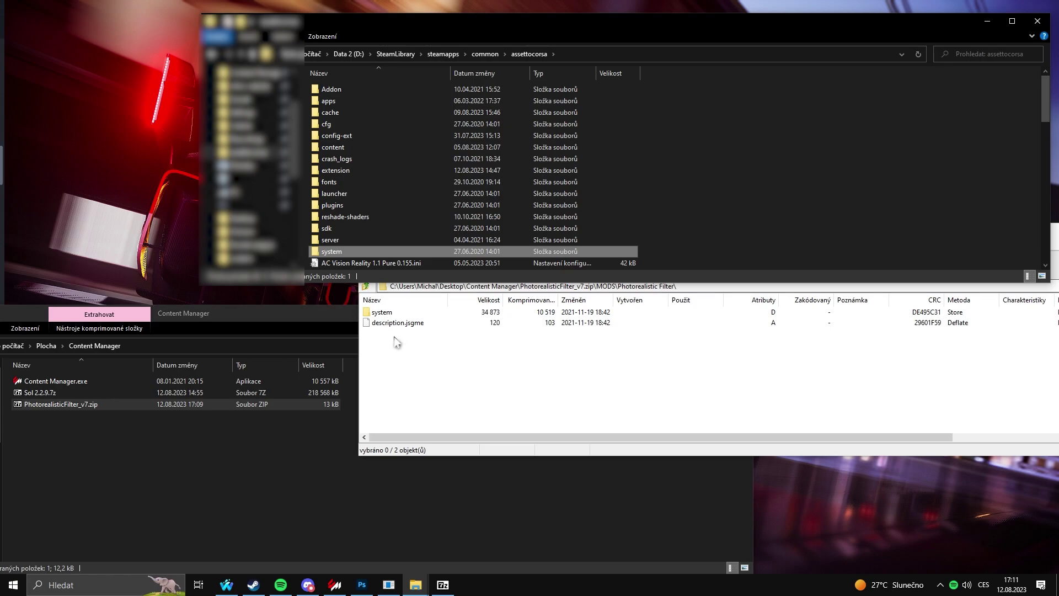
double_click(356, 249)
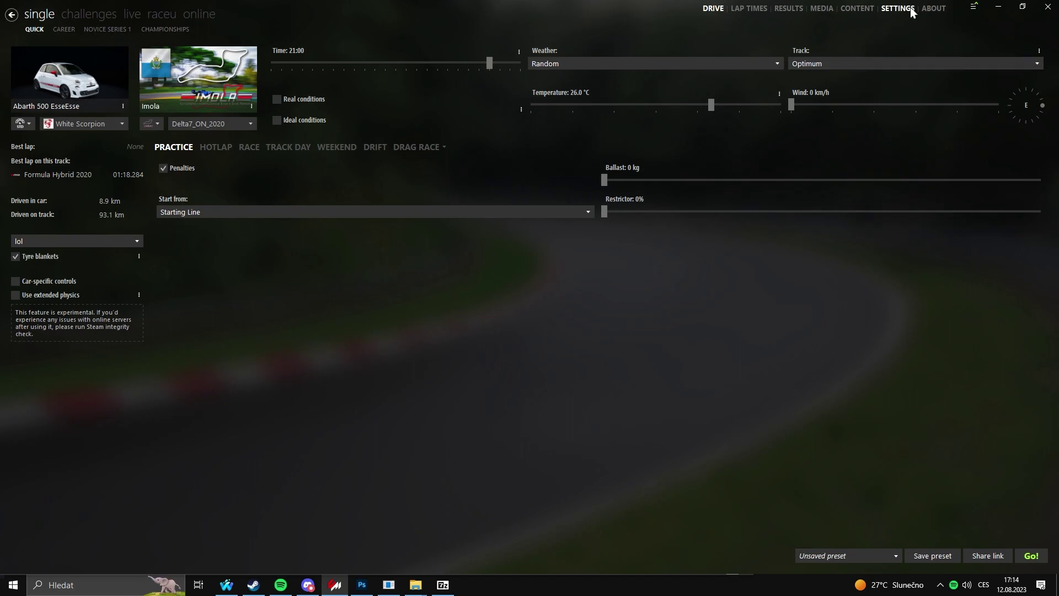
Enable post-processing effects in the Assetto Corsa video settings and choose the Photorealistic filter
left_click(911, 10)
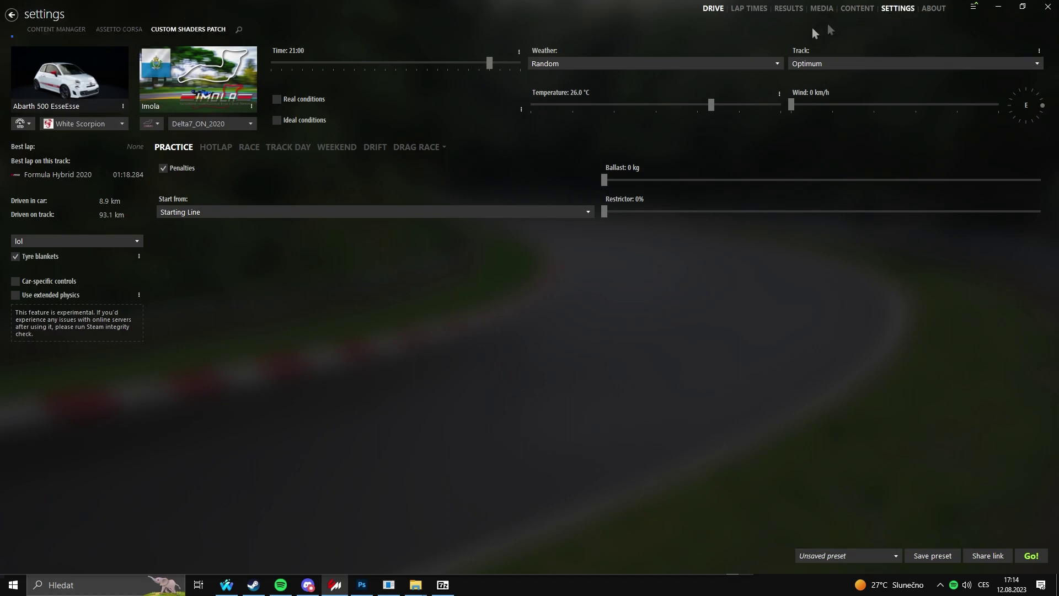
left_click(136, 29)
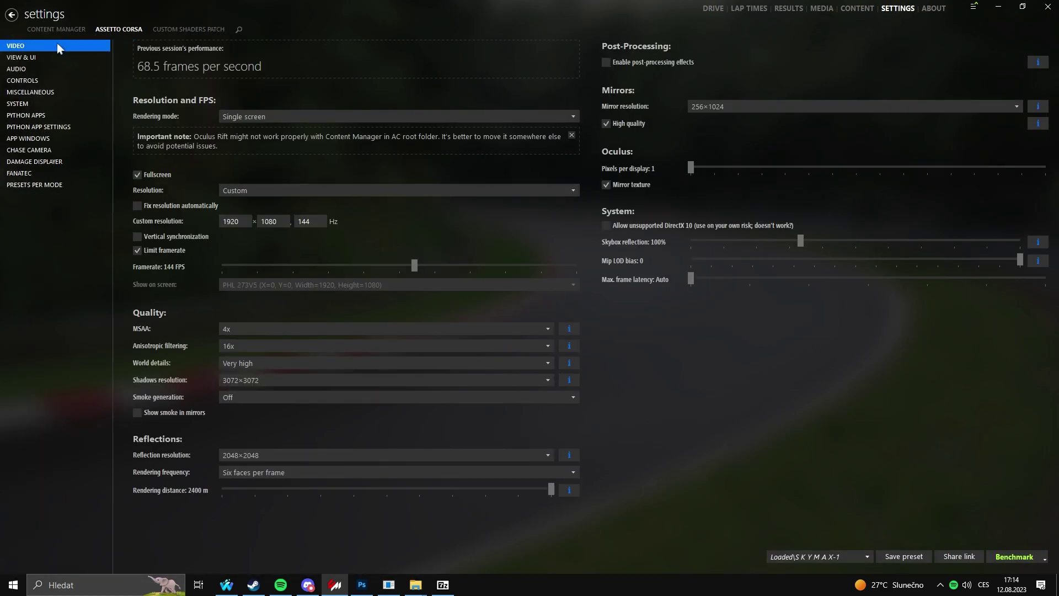
left_click(607, 62)
left_click(715, 80)
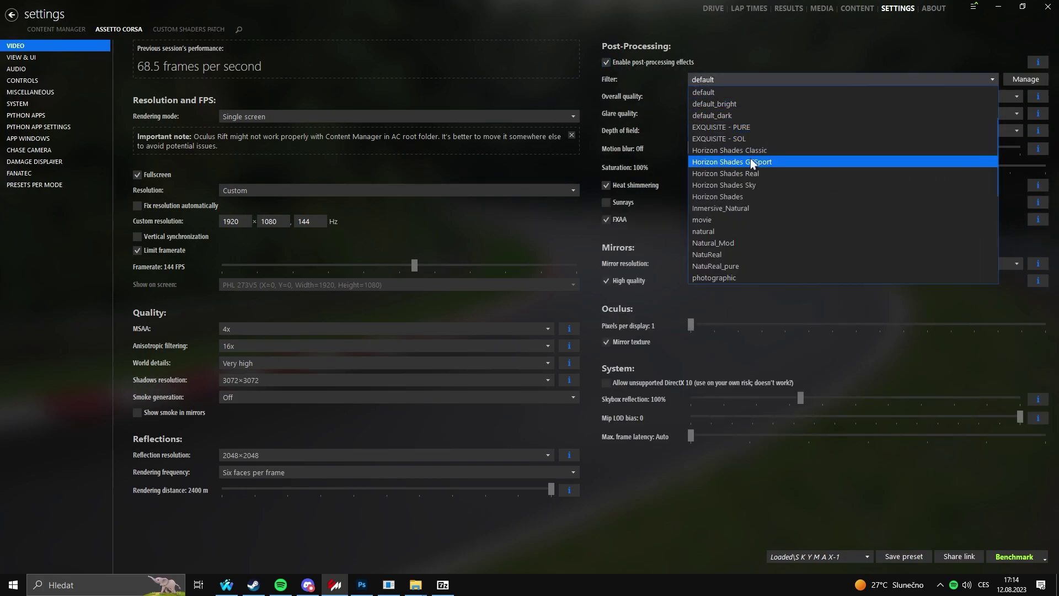
scroll(737, 276, "down", 1)
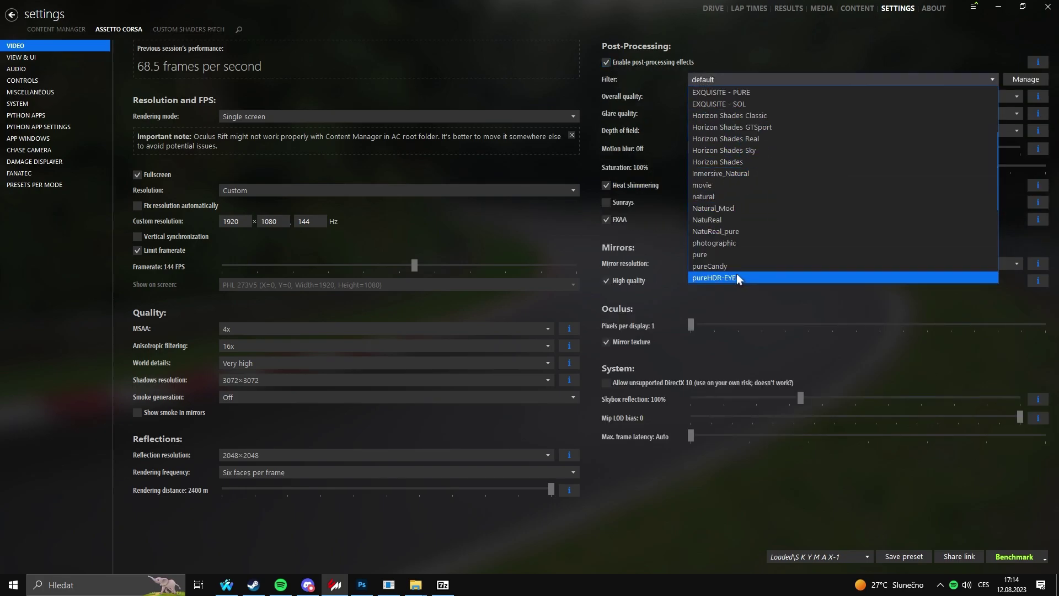
scroll(735, 274, "down", 5)
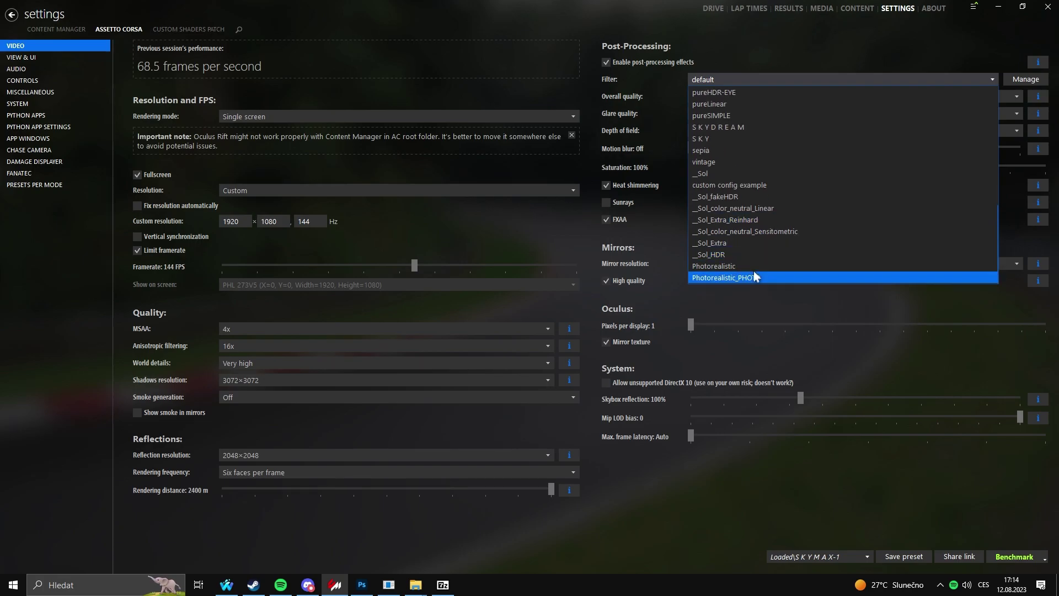
left_click(750, 267)
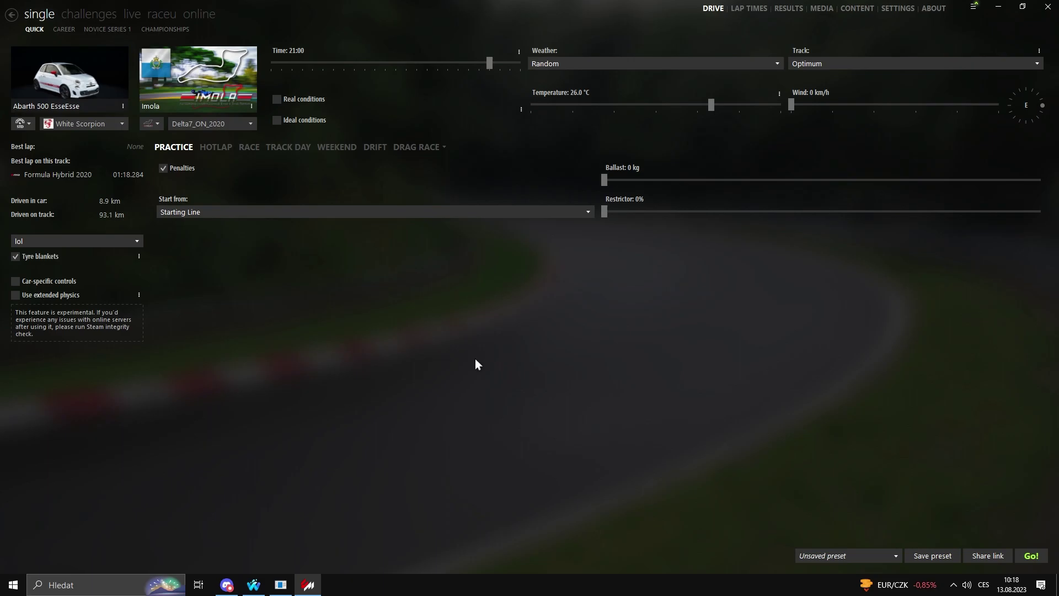
Review the input method choices and the Wheel button assignments in the Assetto Corsa controls settings
left_click(897, 8)
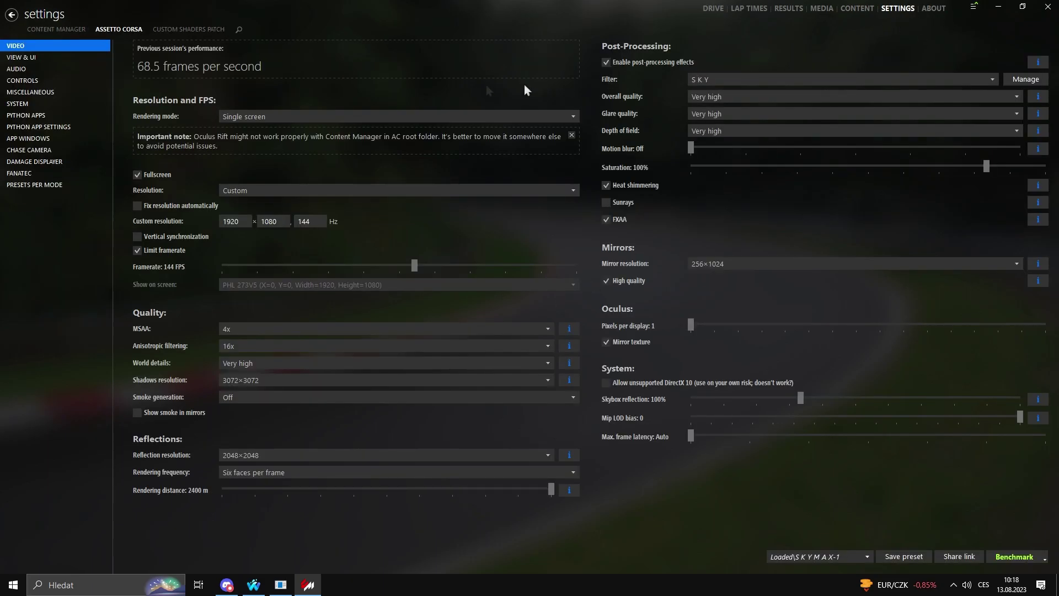
left_click(45, 81)
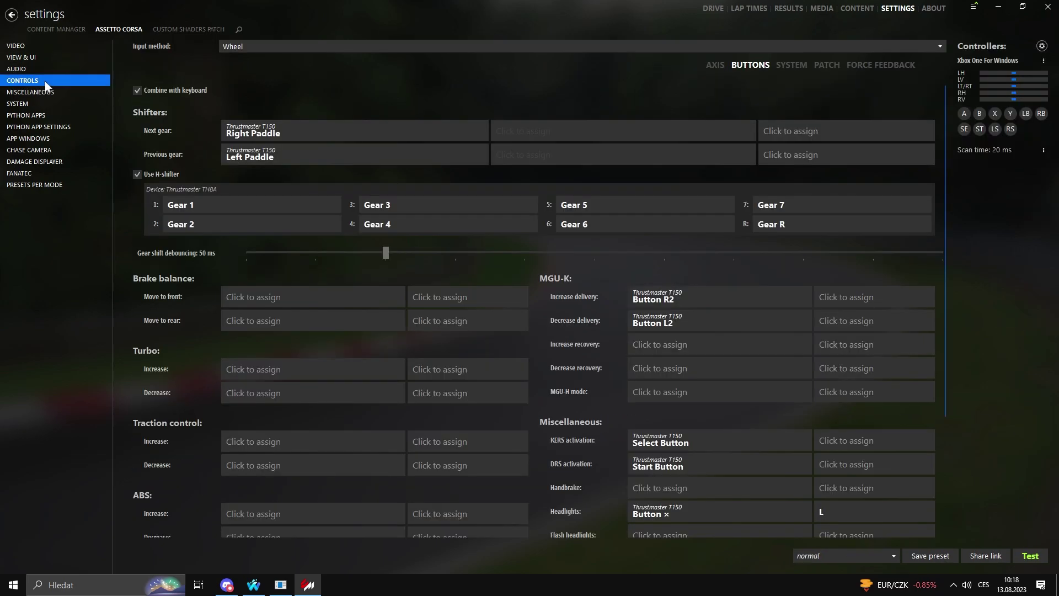
left_click(270, 42)
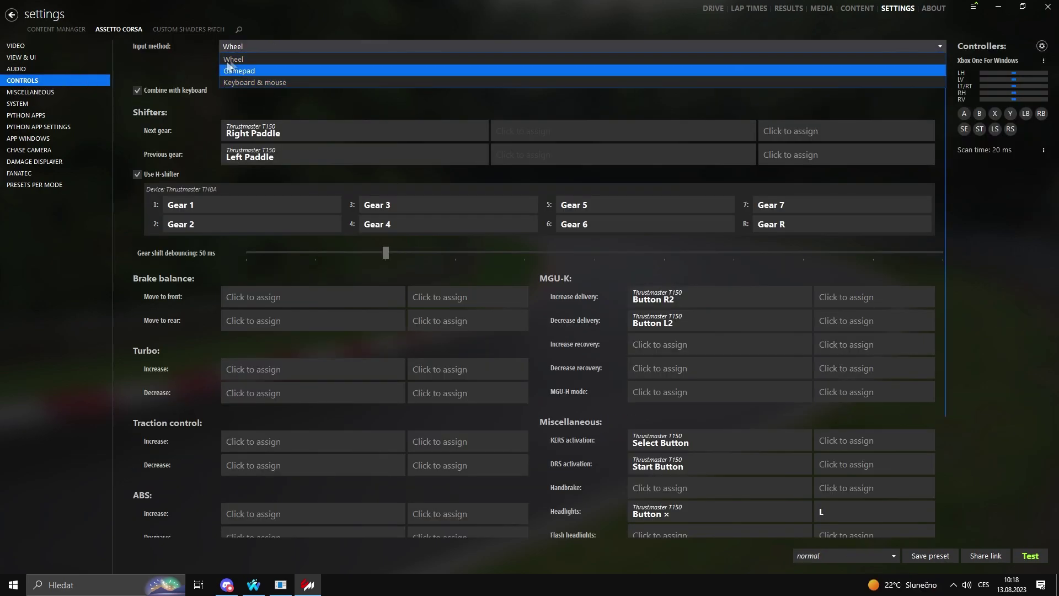
left_click(247, 48)
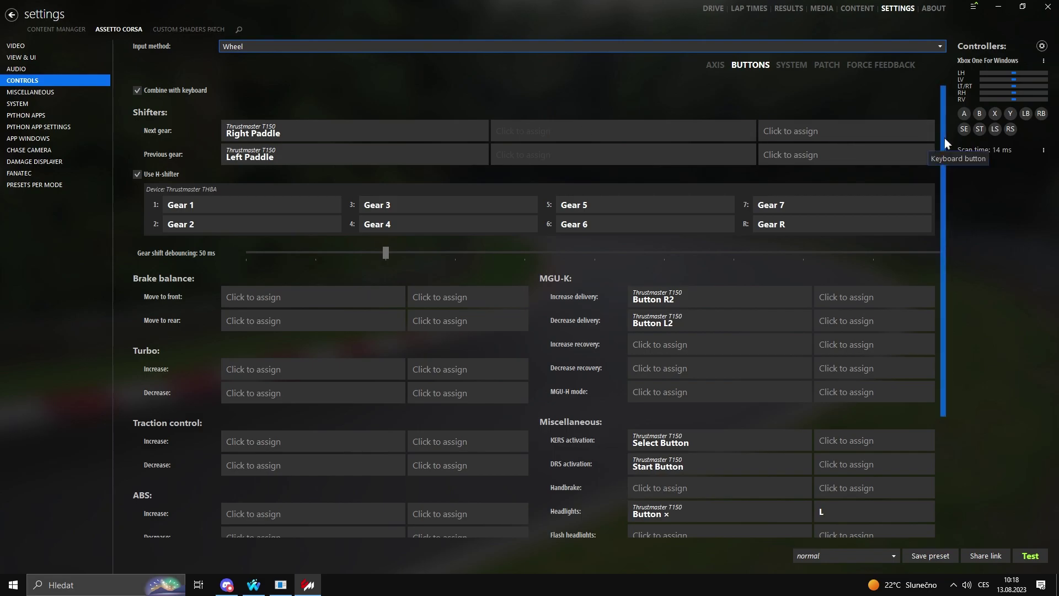
scroll(943, 155, "down", 2)
left_click_drag(943, 154, 940, 260)
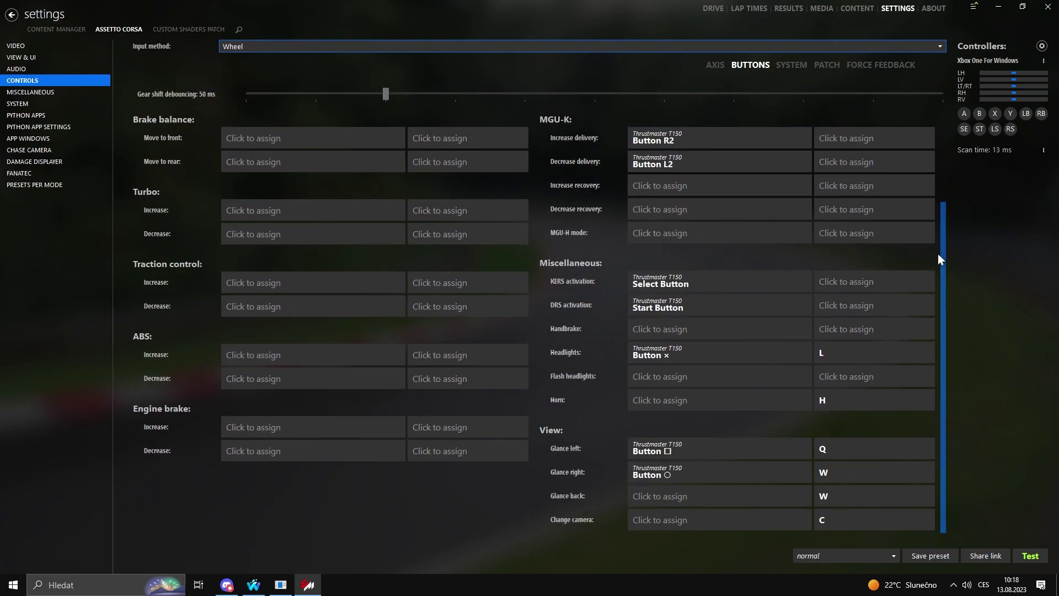
Return to the quick drive setup, check the car selection and open the extra options for tyre blankets
left_click(713, 10)
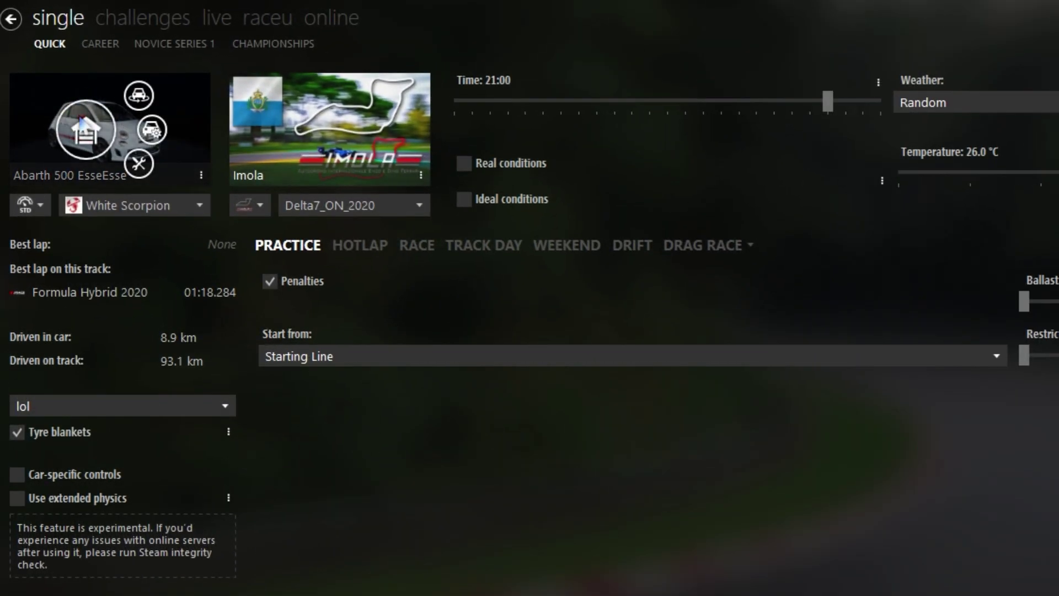
mouse_move(114, 132)
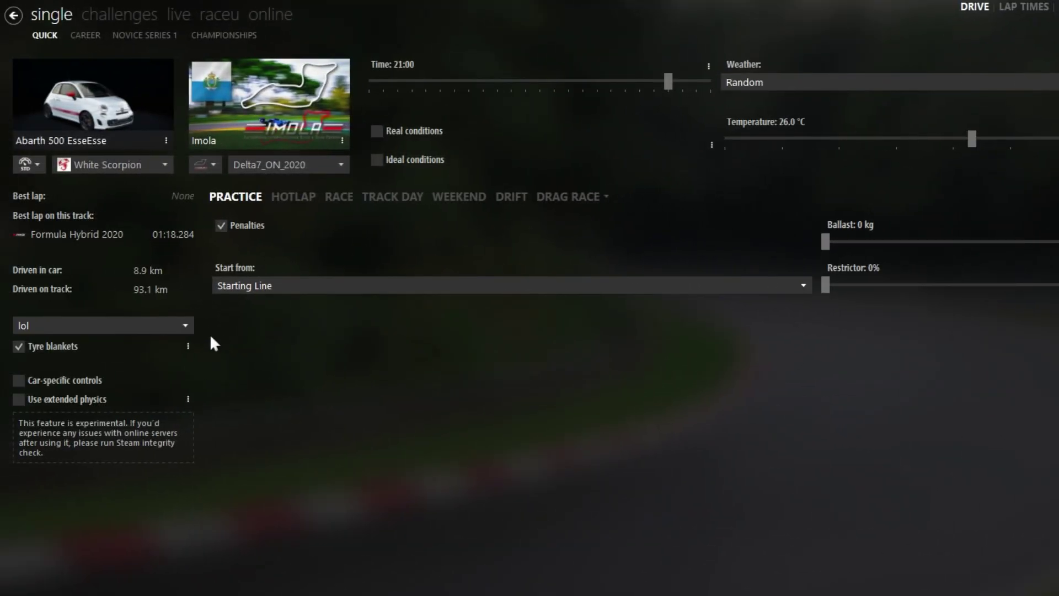
left_click(189, 345)
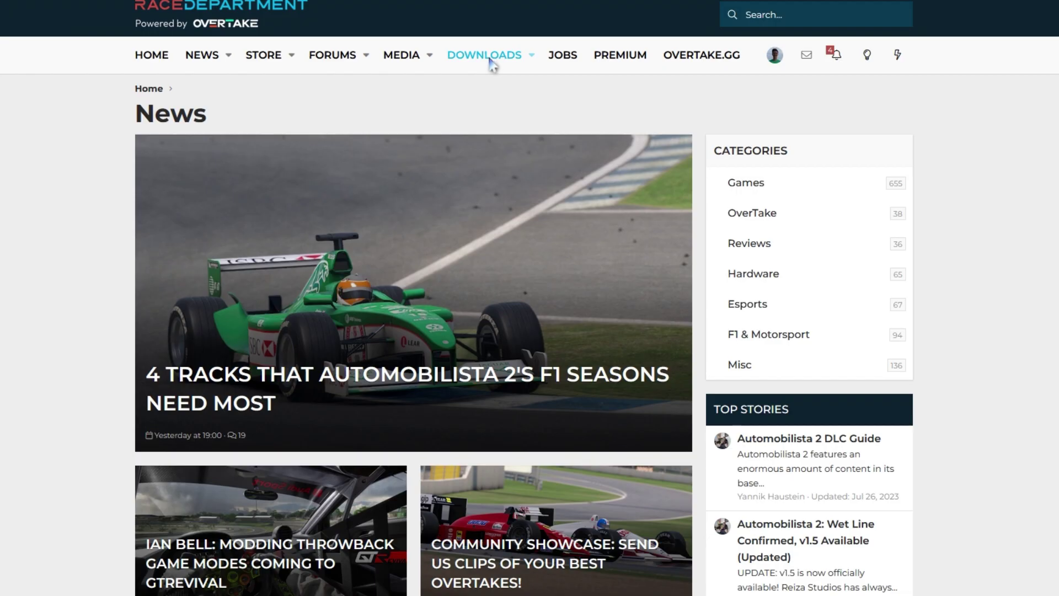
Switch to the RaceDepartment website and browse the Assetto Corsa mods in its downloads section
left_click(491, 62)
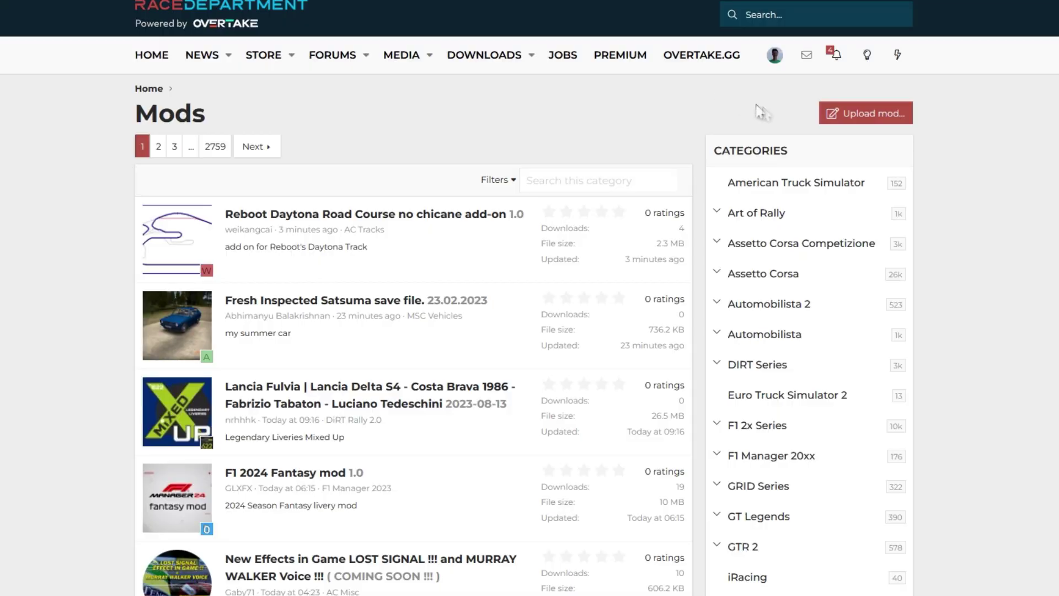
left_click(765, 276)
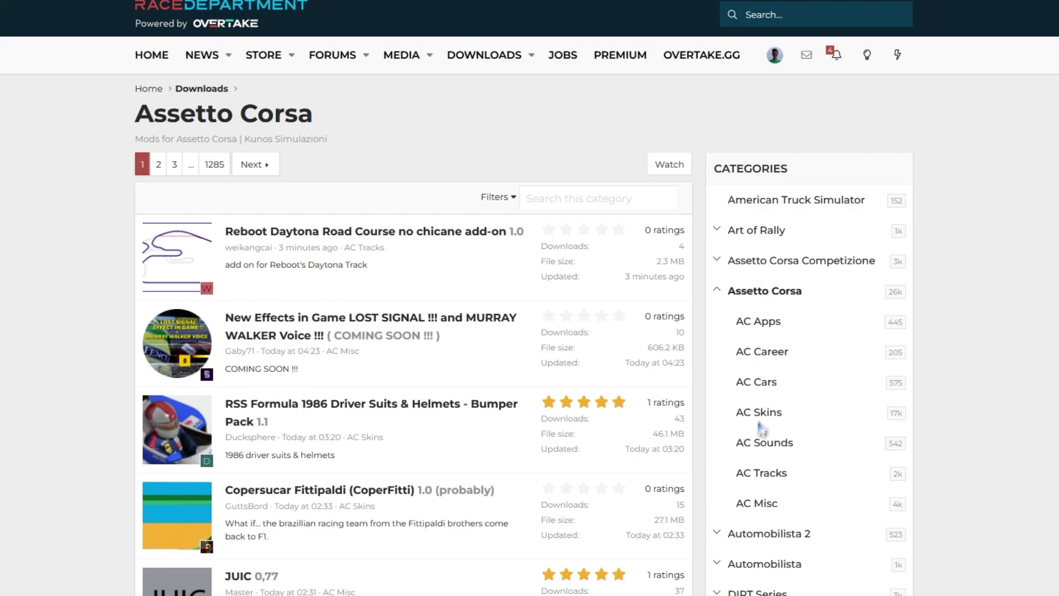
middle_click(1033, 211)
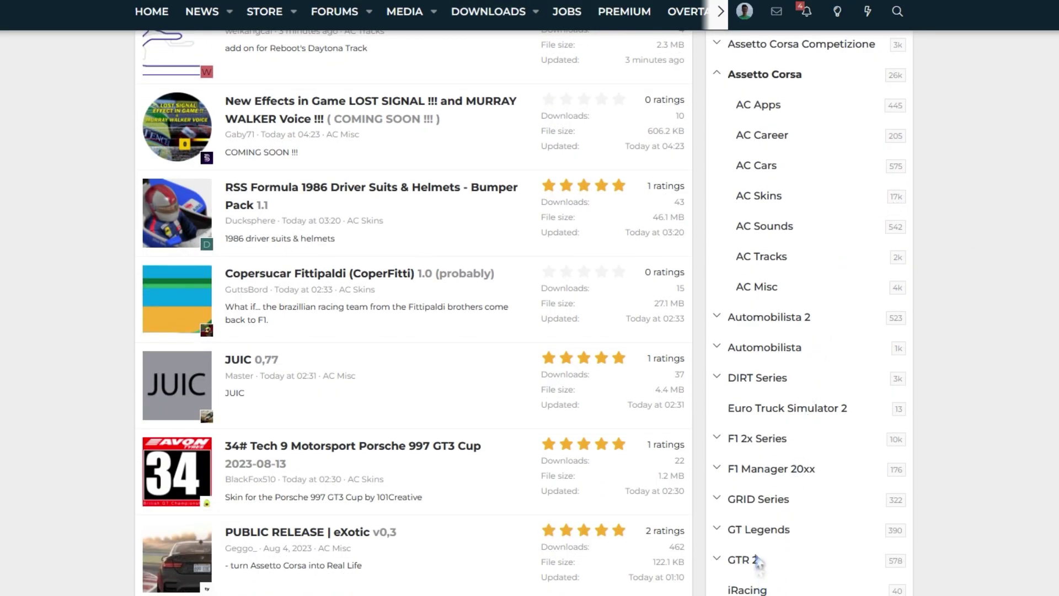
scroll(819, 251, "down", 5)
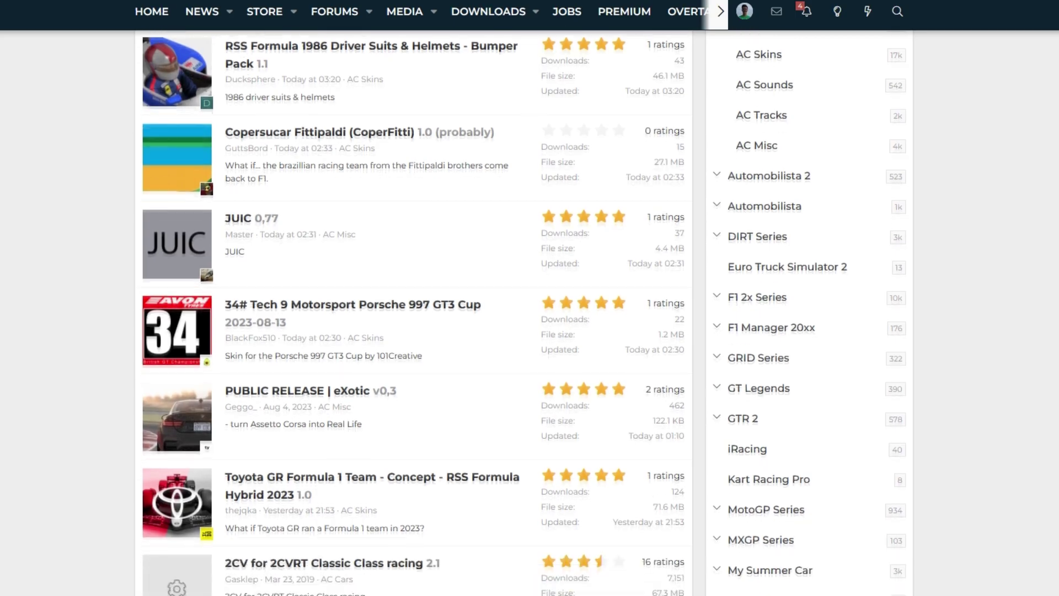
scroll(819, 251, "down", 3)
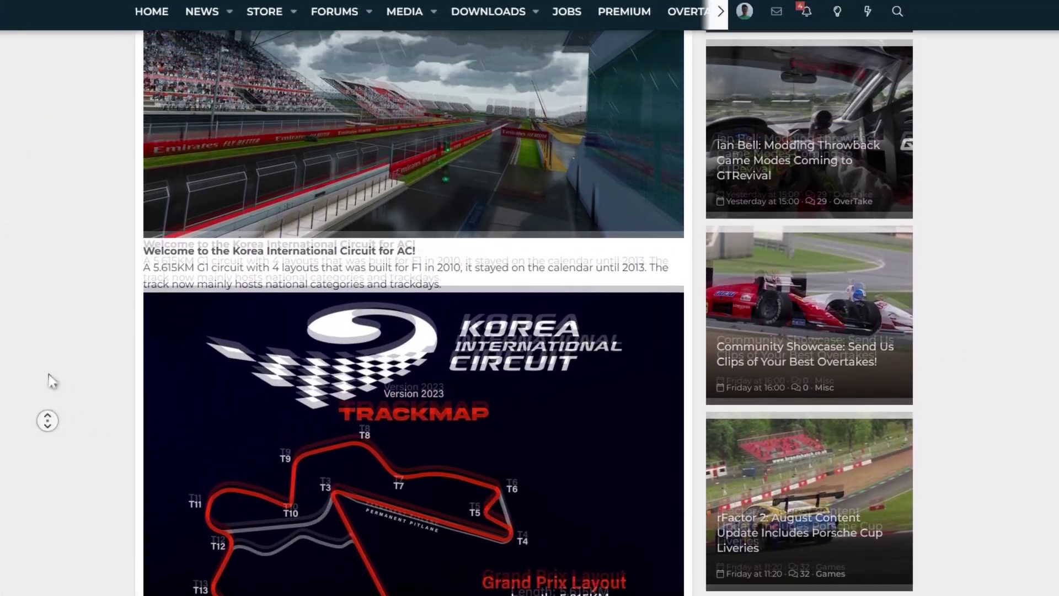
Download the Korea International Circuit track mod and hand AC-Korea2023_1.1.15.zip to Content Manager for installation
scroll(52, 381, "up", 5)
left_click(874, 111)
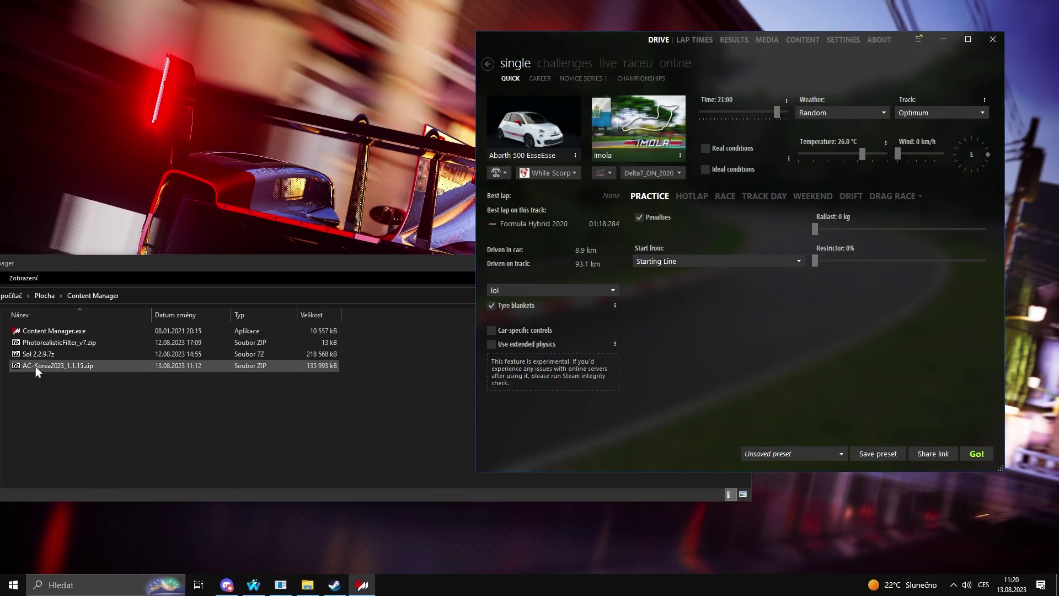
left_click_drag(35, 367, 70, 370)
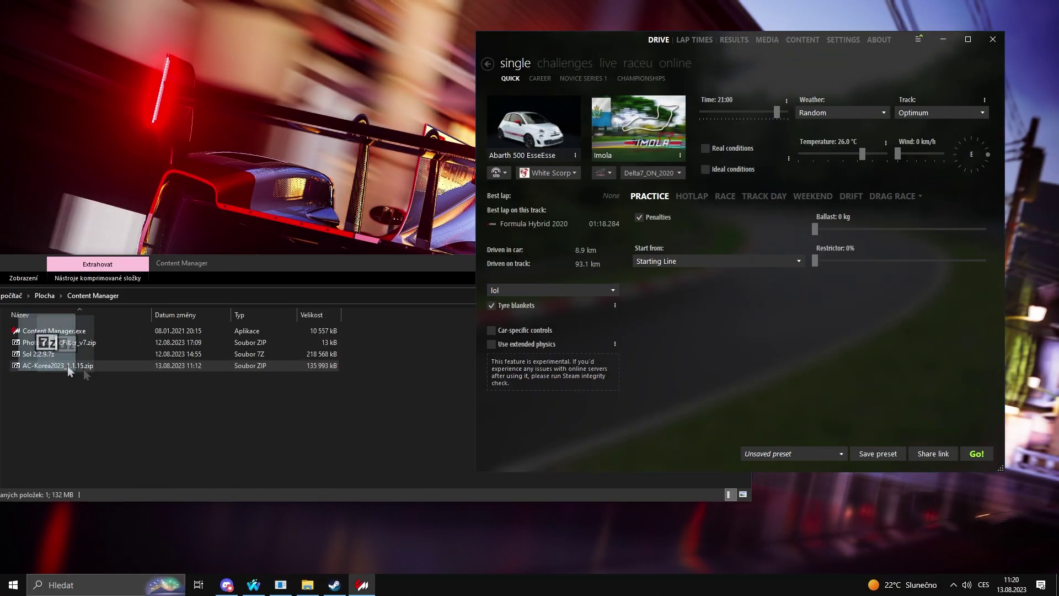
left_click_drag(768, 261, 767, 260)
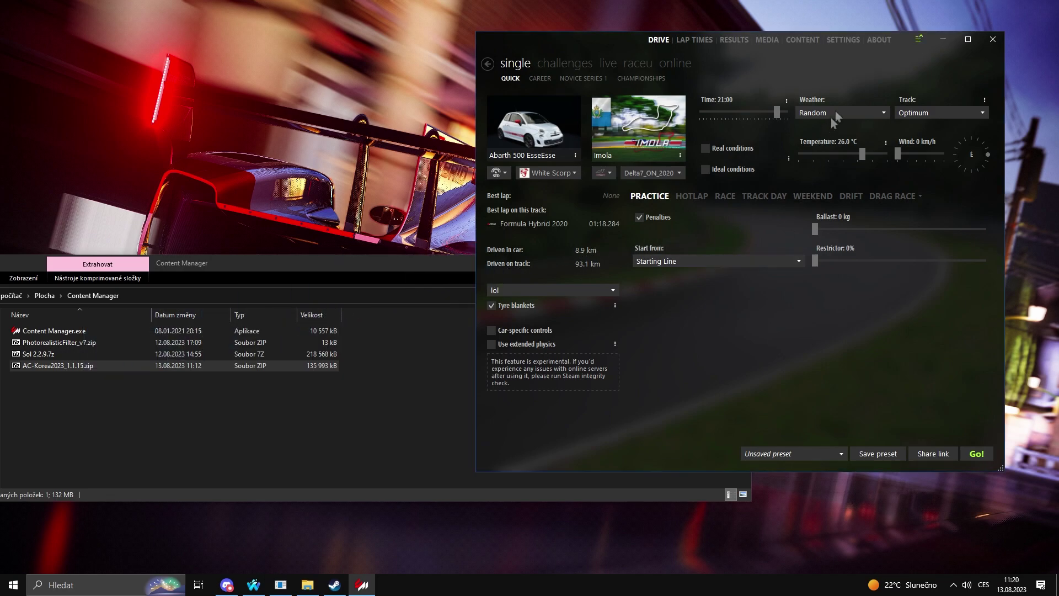
left_click(918, 42)
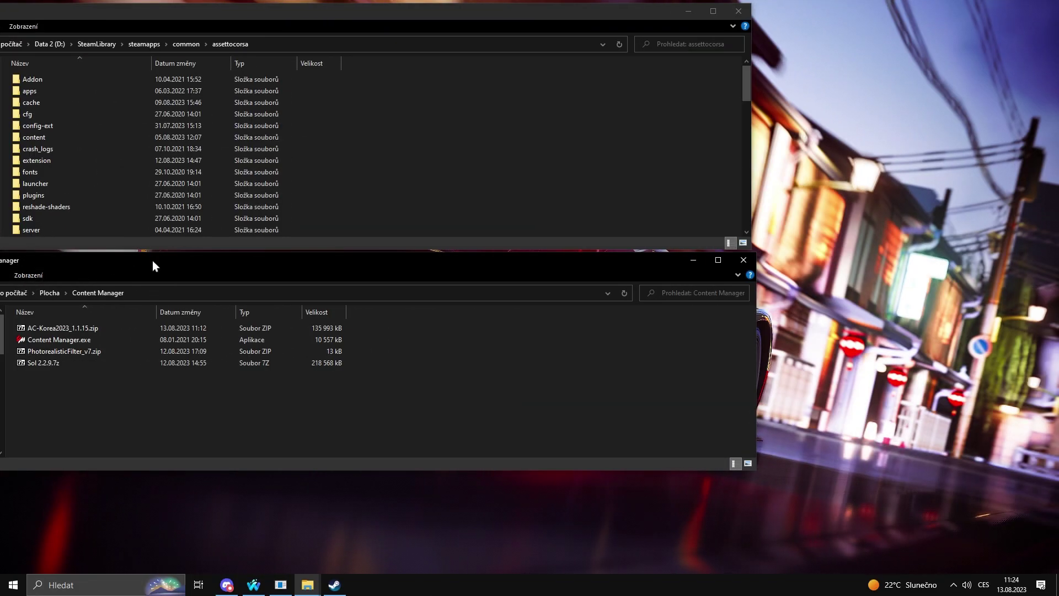
In File Explorer, copy the korea23 folder from AC-Korea2023_1.1.15.zip into the content\tracks folder of assettocorsa, replacing the existing files
left_click_drag(152, 260, 154, 359)
left_click_drag(186, 253, 186, 348)
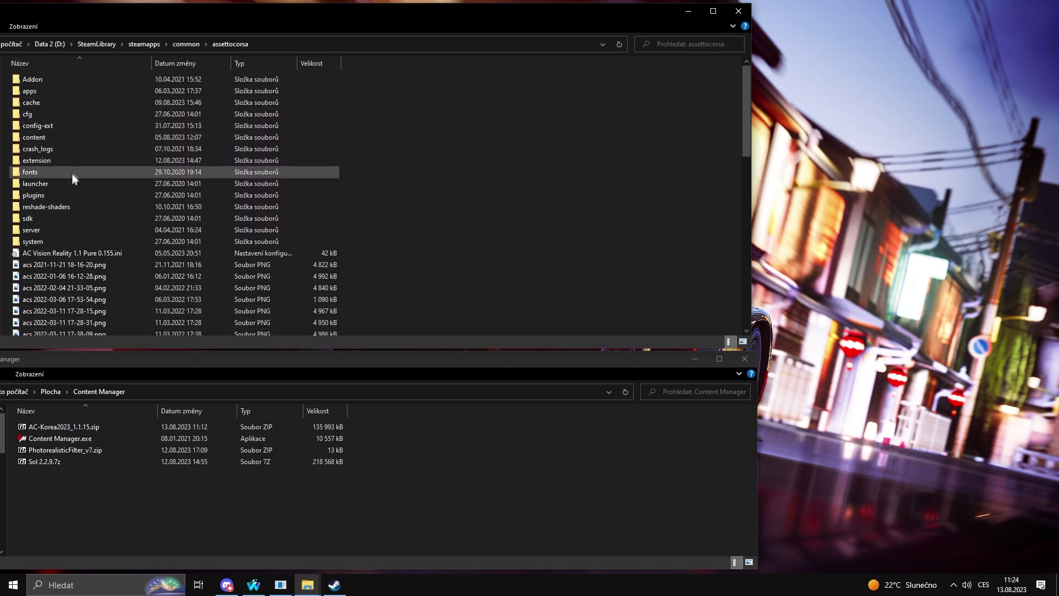
double_click(63, 135)
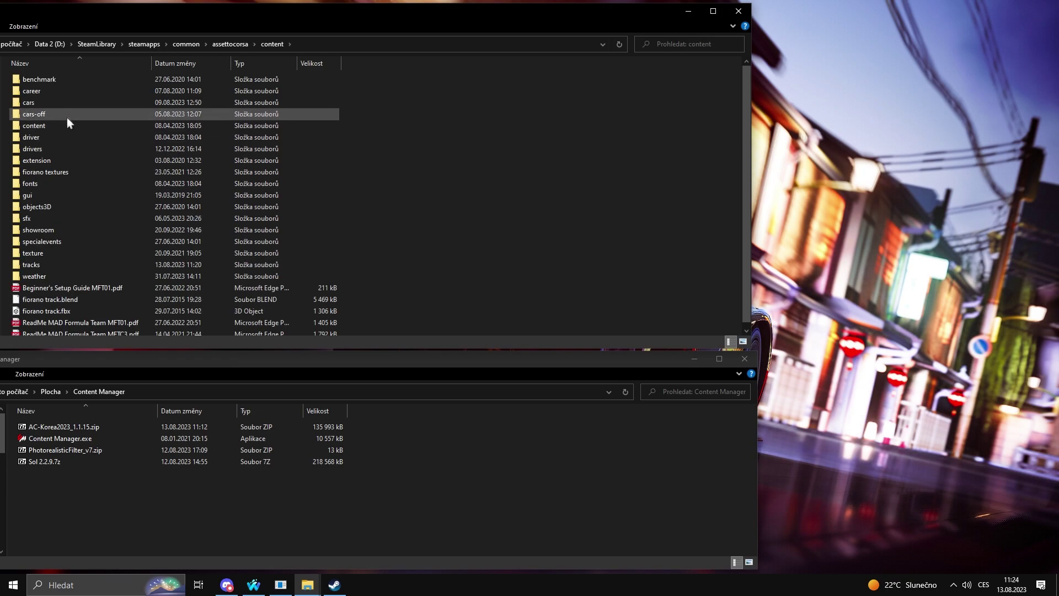
double_click(47, 263)
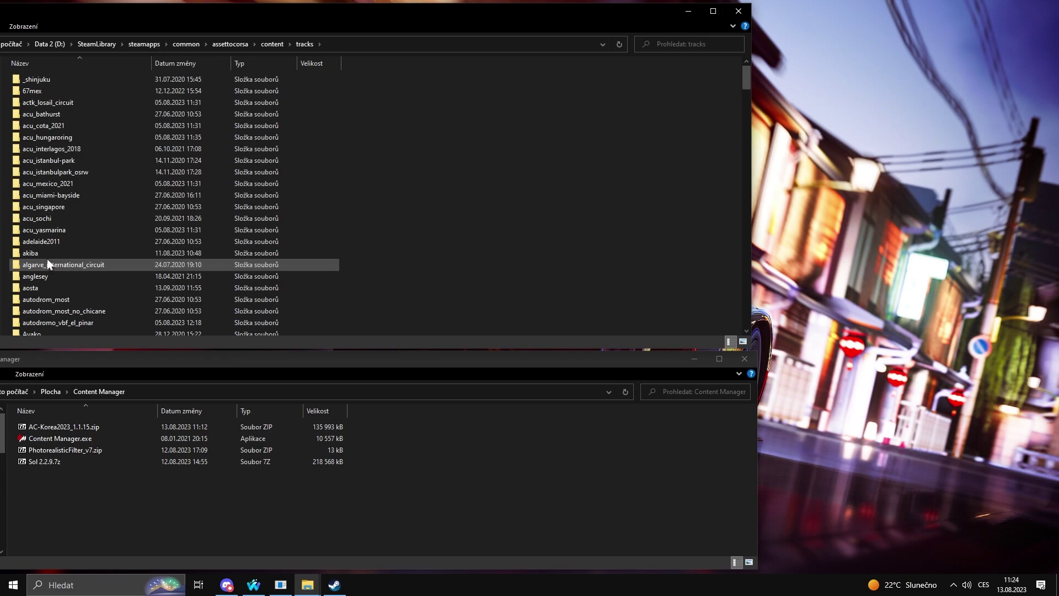
double_click(57, 426)
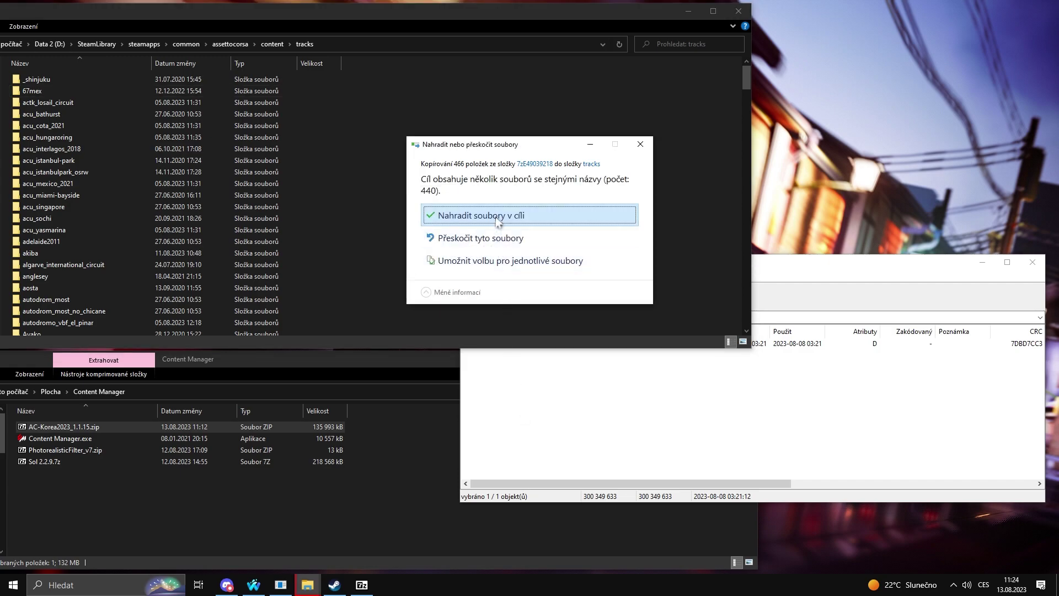
left_click(497, 218)
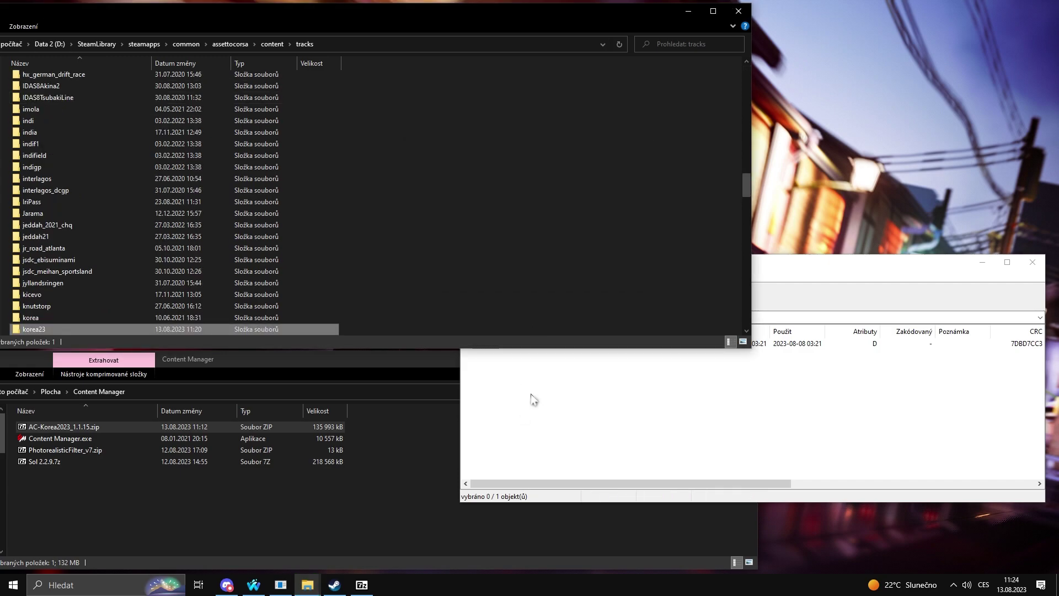